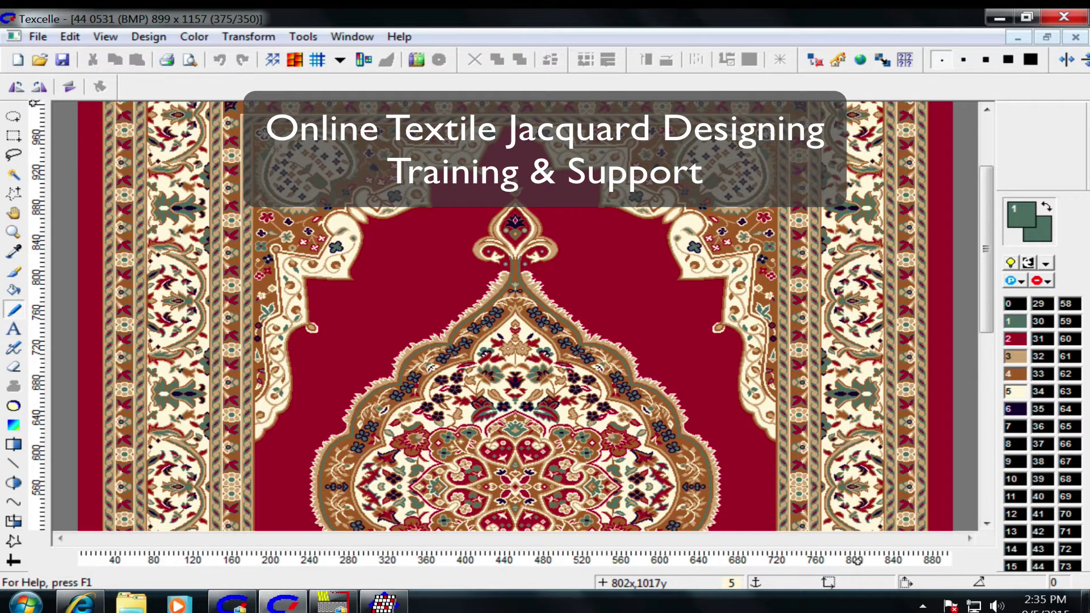
# Minimize the Texcelle carpet design window to reveal the five-part course outline on the desktop.
pyautogui.click(284, 603)
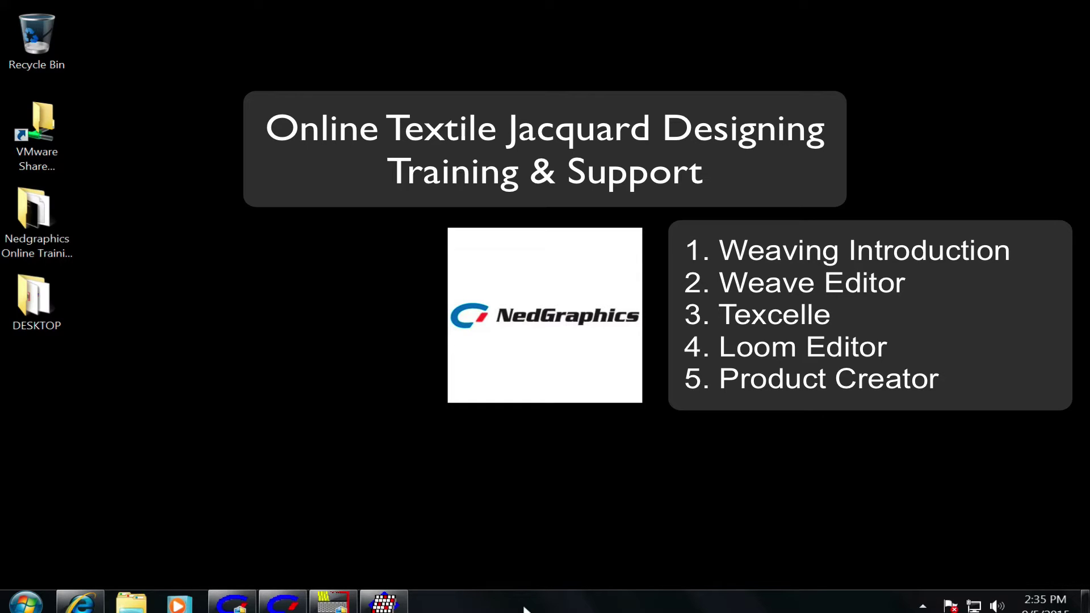
pyautogui.moveTo(232, 604)
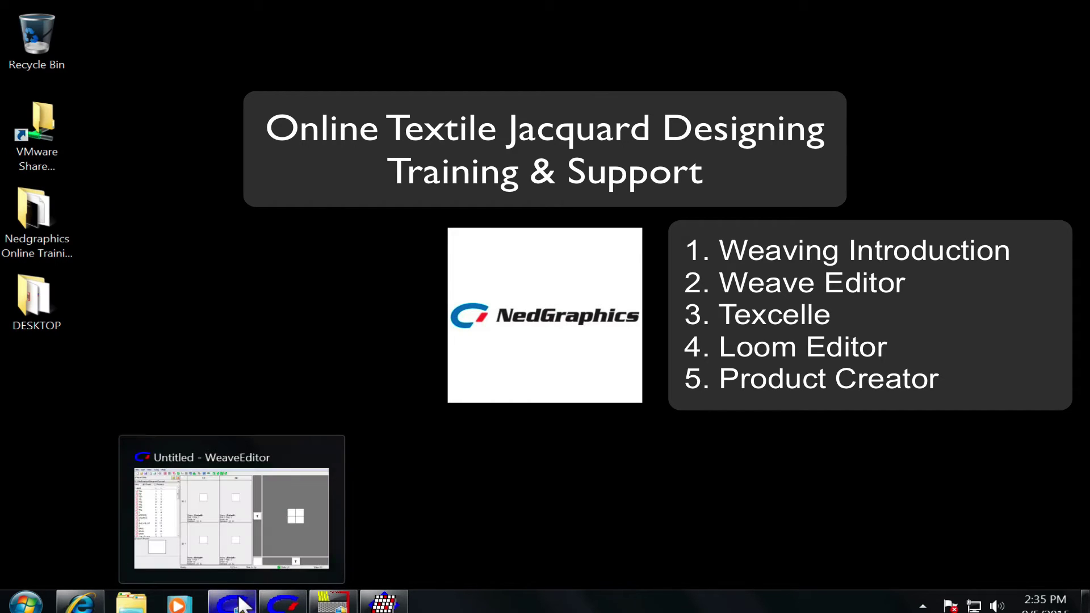
# Restore the untitled WeaveEditor window showing its weave library and empty default grid.
pyautogui.click(241, 605)
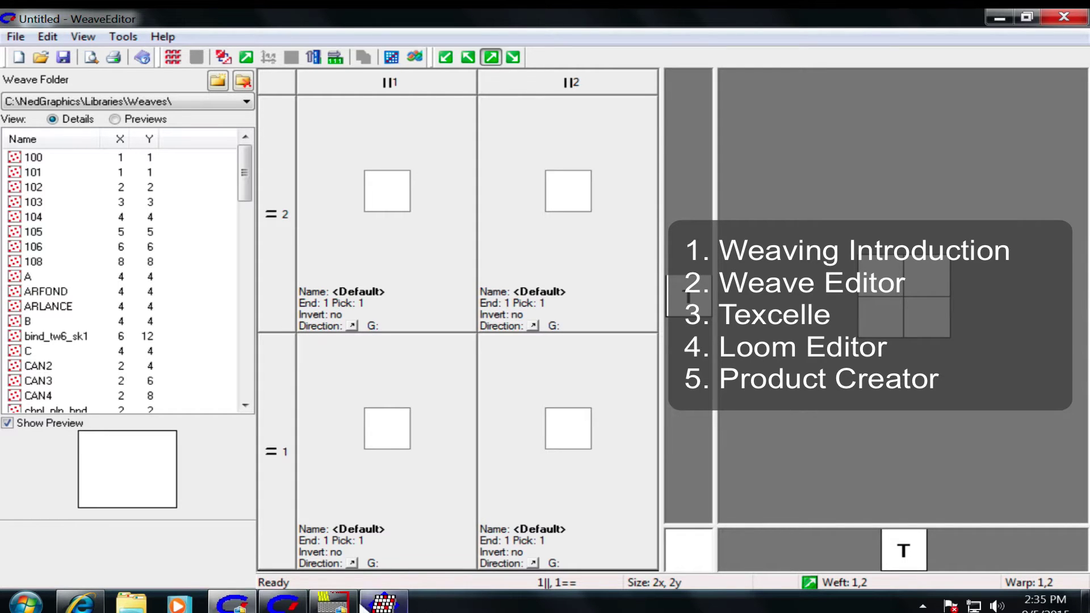
# Bring the Texcelle carpet design window back to the foreground from the taskbar.
pyautogui.moveTo(290, 605); pyautogui.dragTo(332, 607)
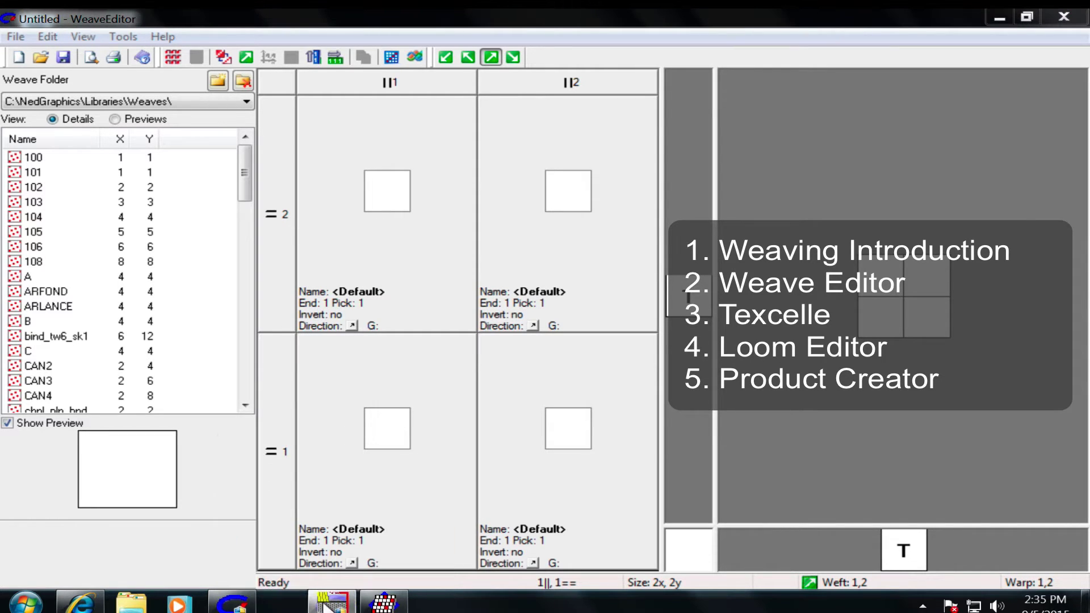
pyautogui.click(332, 606)
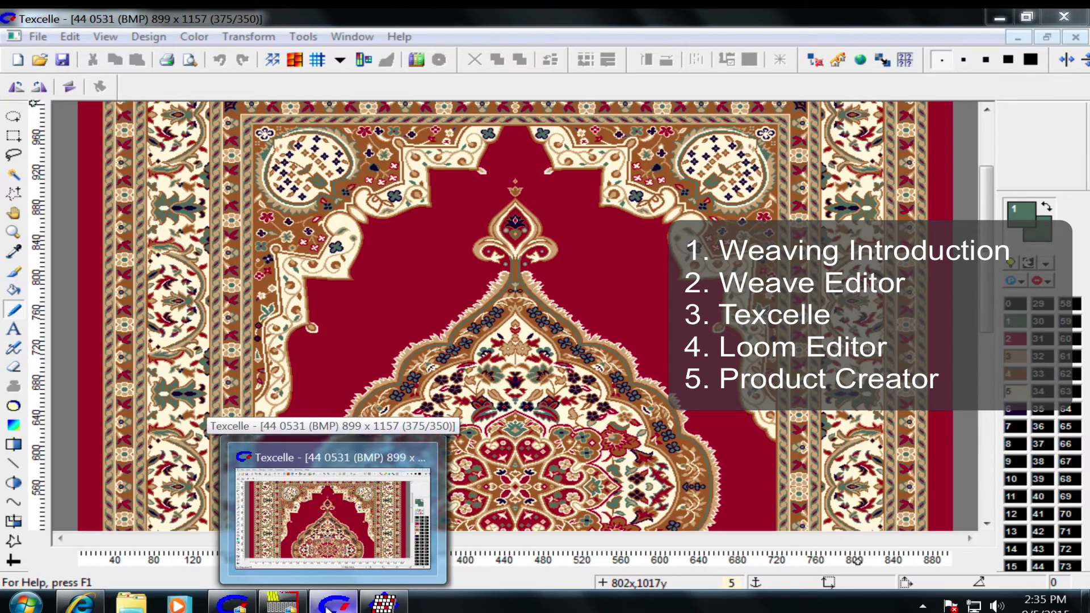
pyautogui.moveTo(336, 604); pyautogui.dragTo(281, 605)
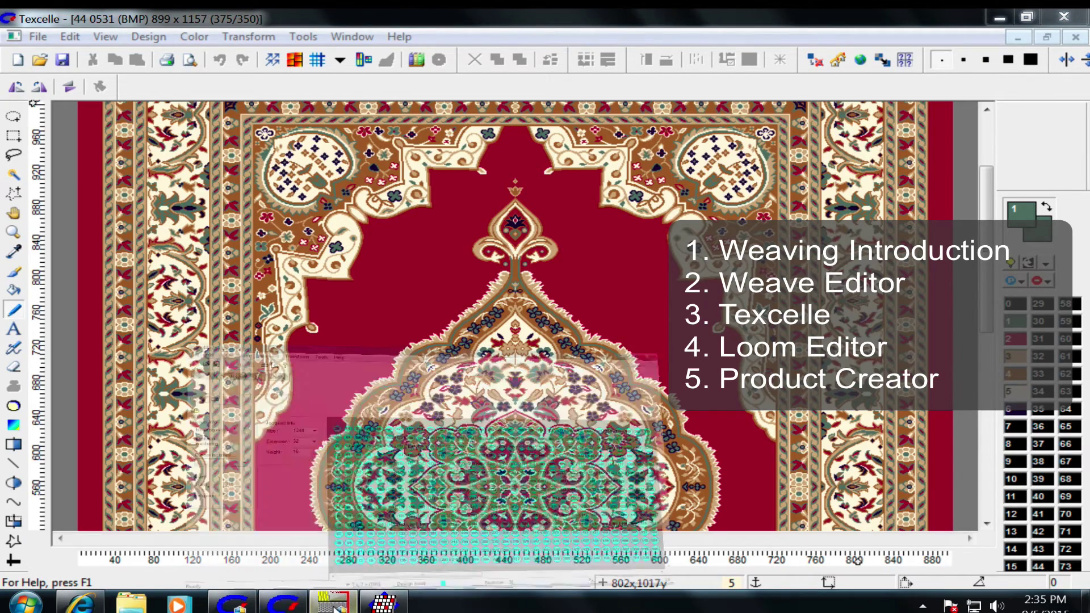
# Show the 1344.ncl loom layout, then minimize LoomEditor to reveal Product Creator's Pinguin1.
pyautogui.click(341, 605)
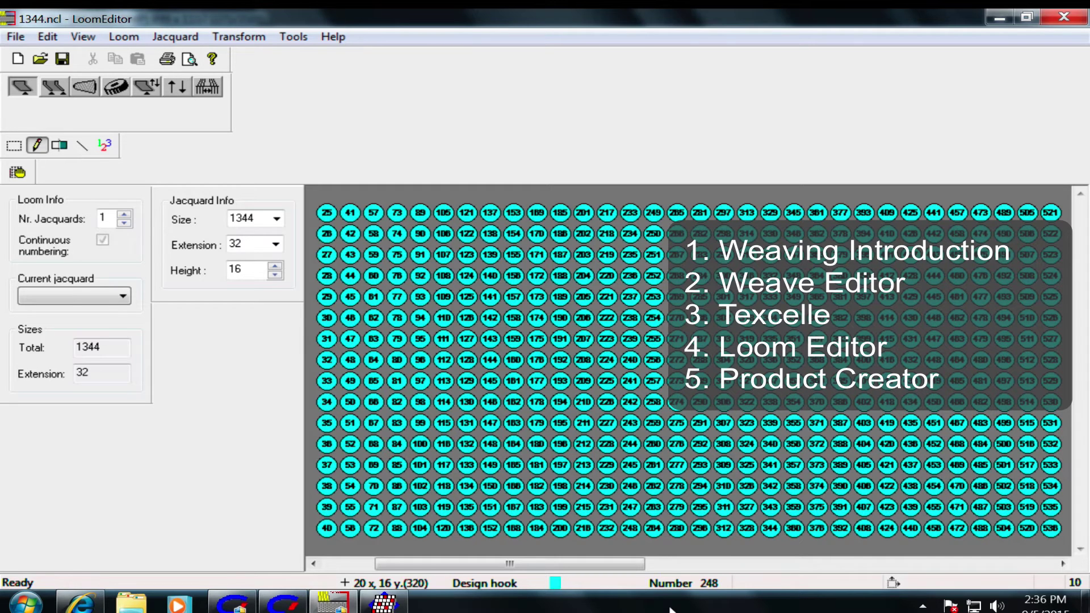
pyautogui.click(387, 605)
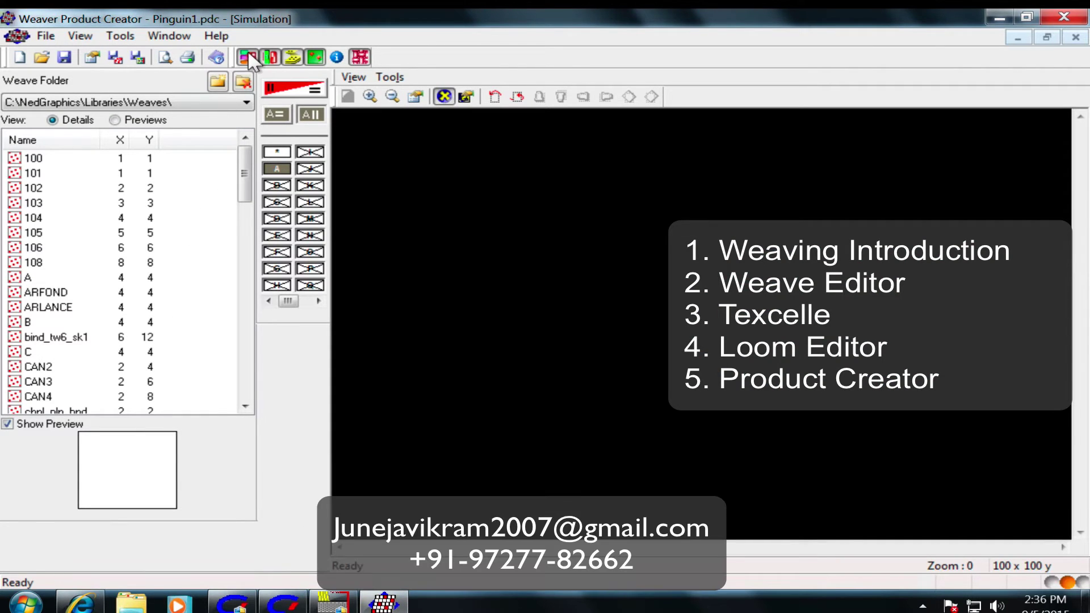
# Cycle Pinguin1 through the Weaves, Special Weaves and Card views, ending on Simulation.
pyautogui.click(248, 56)
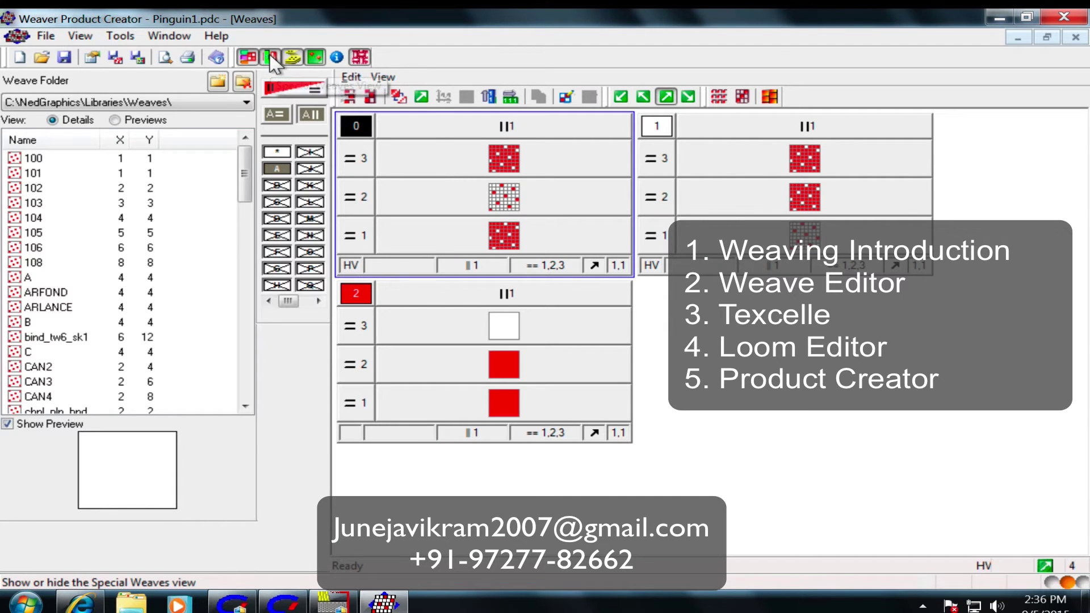
pyautogui.click(270, 56)
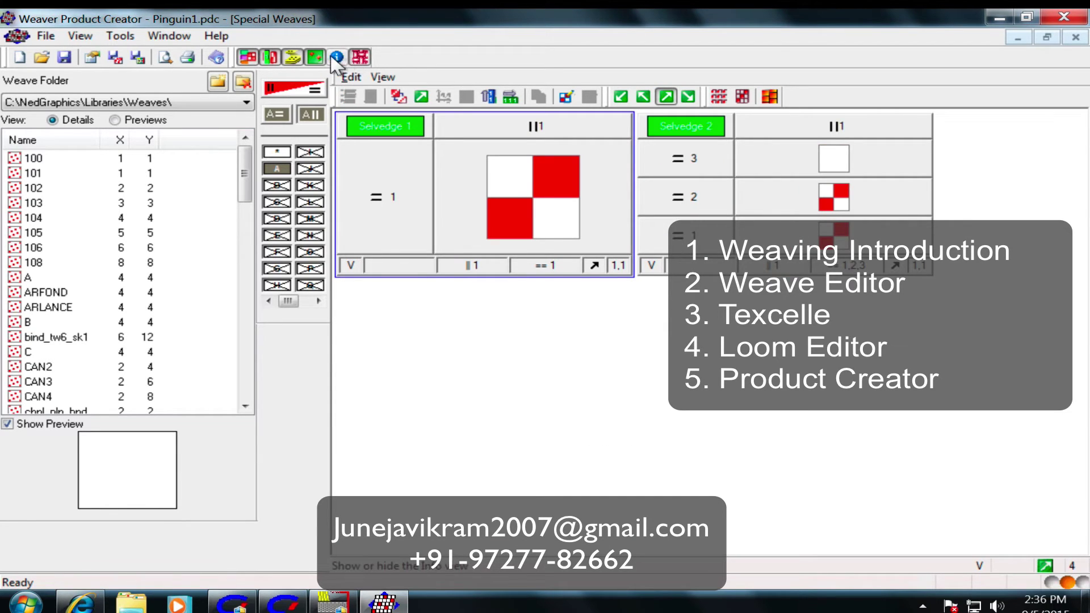
pyautogui.click(291, 56)
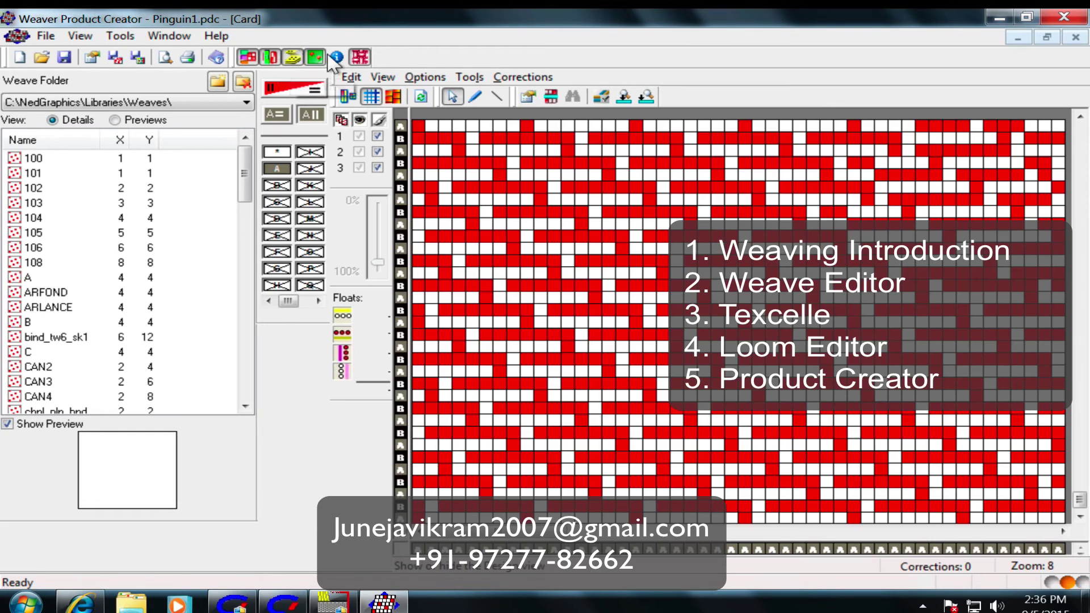
pyautogui.click(359, 57)
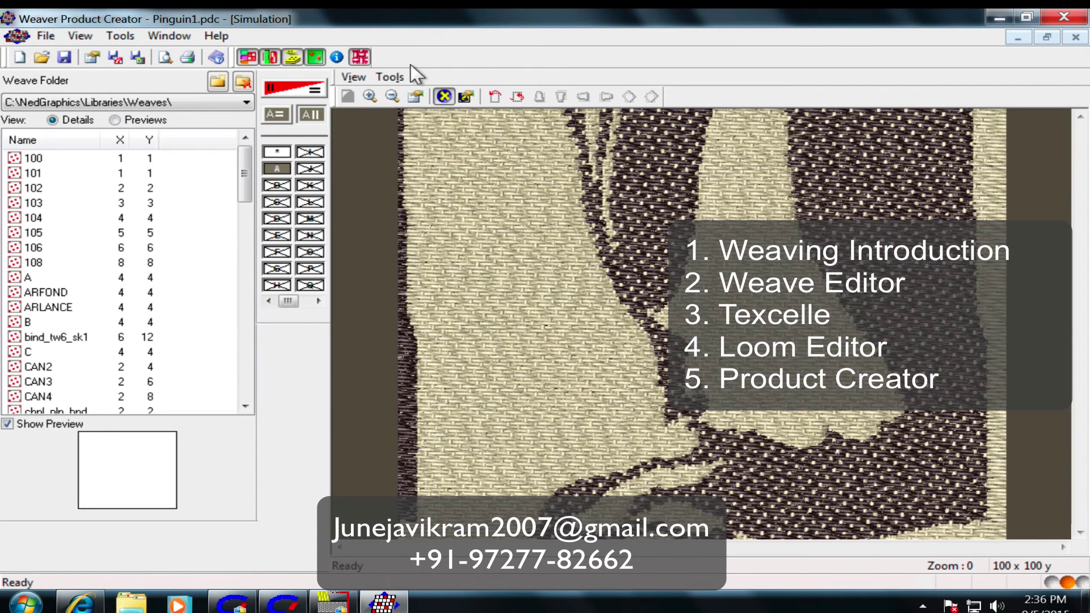